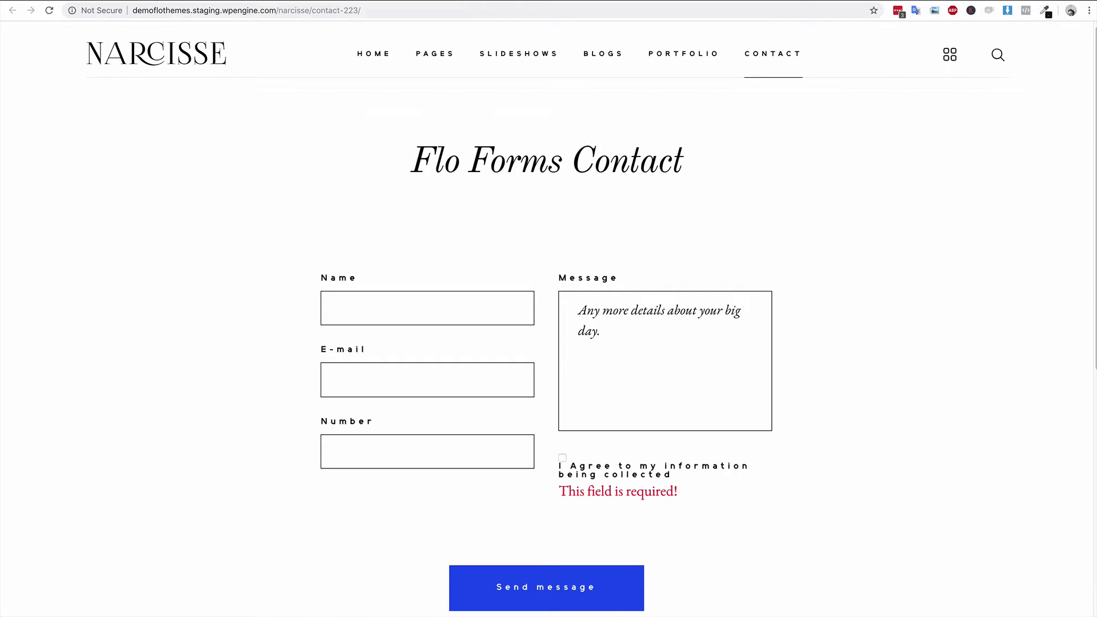
- Switch to the Edit Form tab to show the contact form's settings in the FloForms Builder
{"action": "mouse_move", "coordinate": [519, 54]}
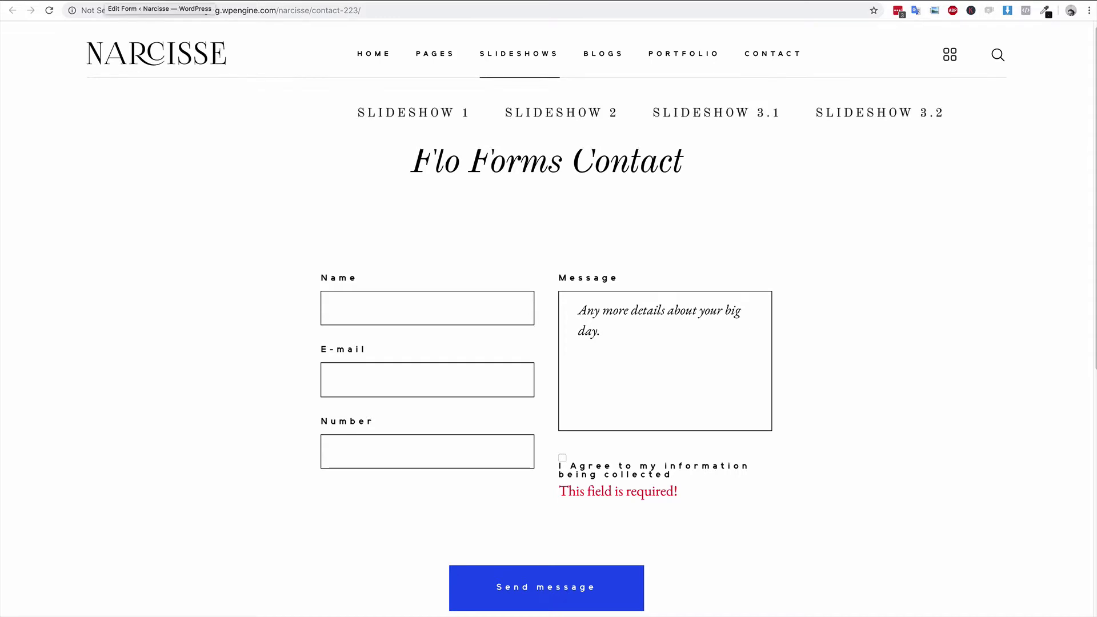
{"action": "scroll", "coordinate": [476, 225], "scroll_direction": "up", "scroll_amount": 1}
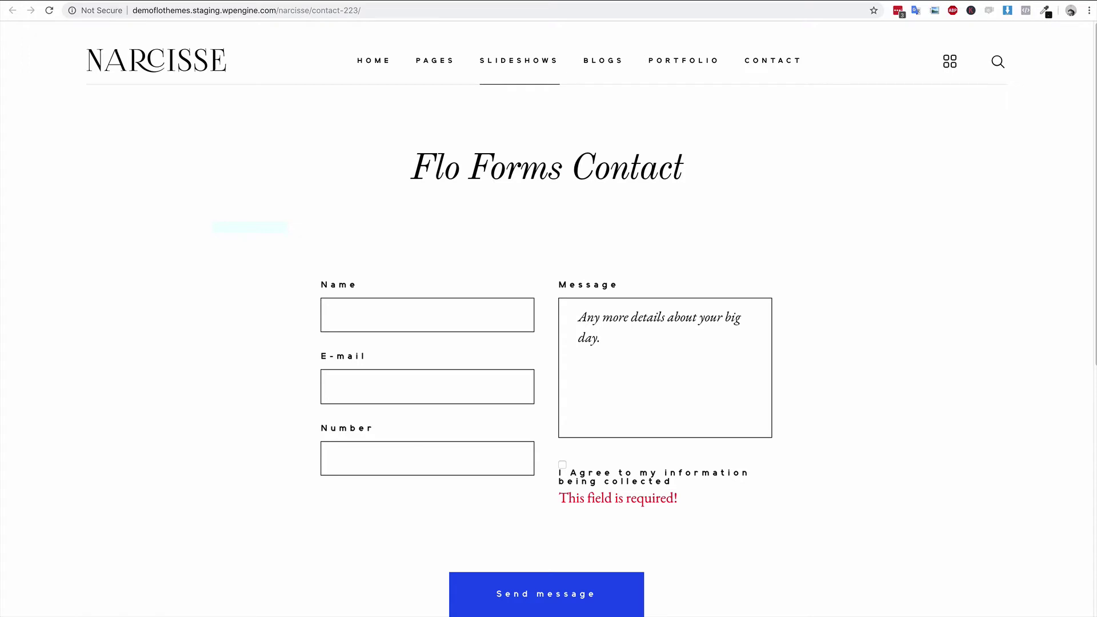
{"action": "left_click", "coordinate": [120, 6]}
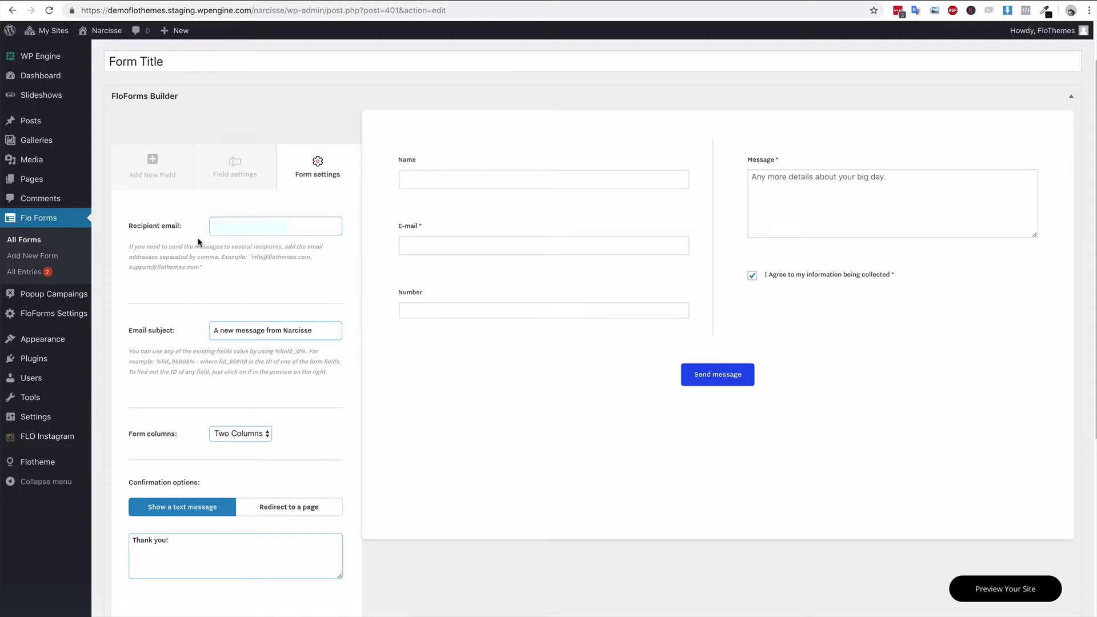
- Set Recipient email to the first address plus a second test address, separated by a comma
{"action": "left_click", "coordinate": [310, 226]}
{"action": "key", "text": "ctrl+v"}
{"action": "type", "text": ", "}
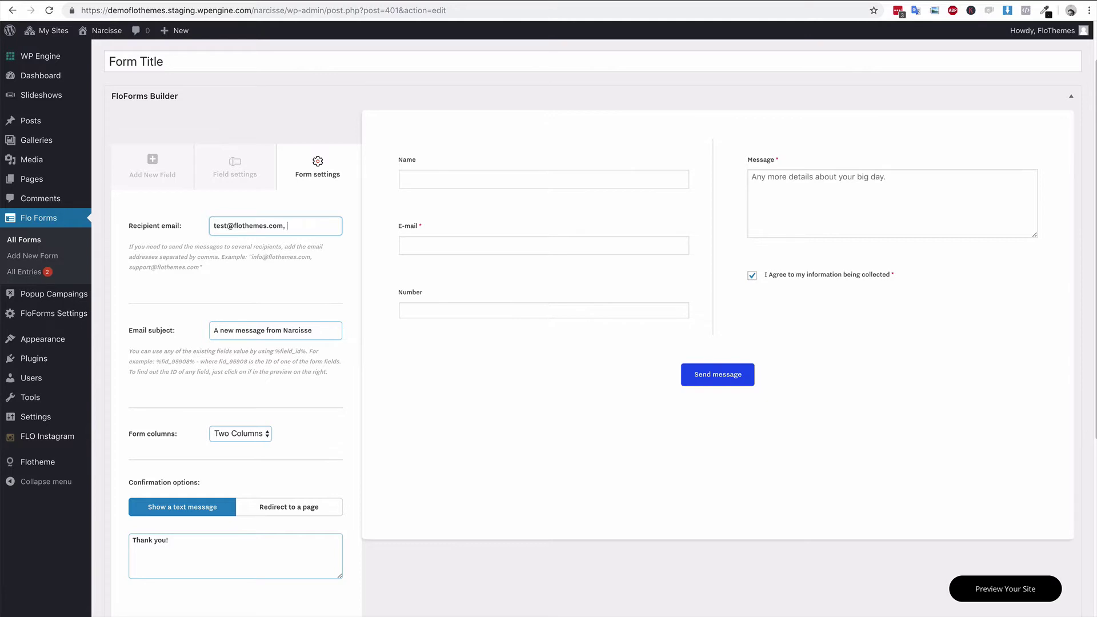
{"action": "left_click", "coordinate": [347, 294]}
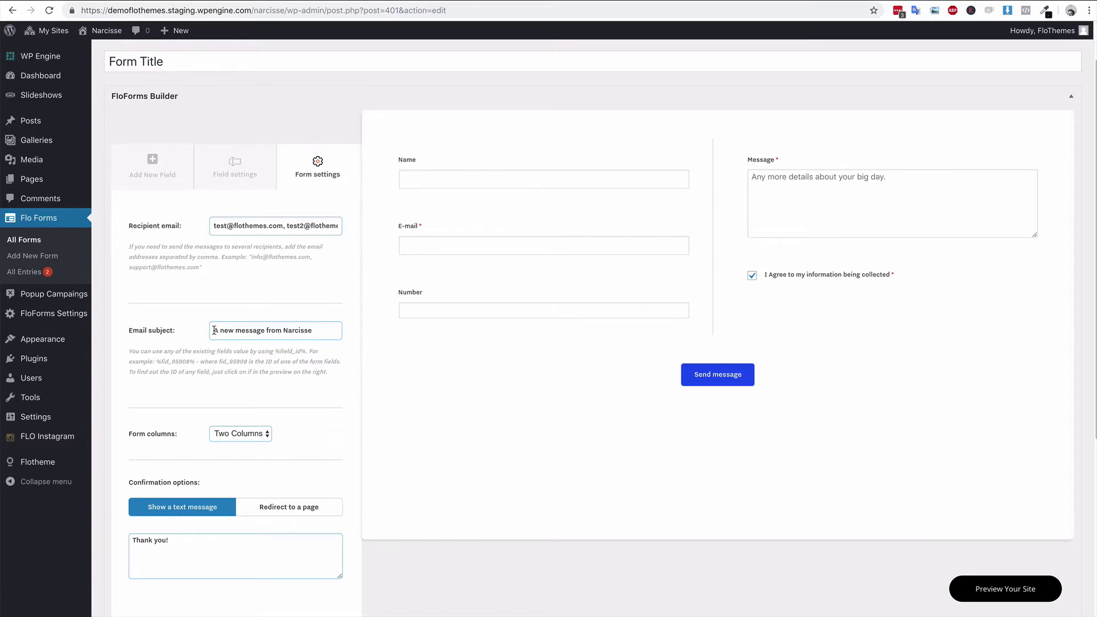
{"action": "left_click", "coordinate": [325, 332]}
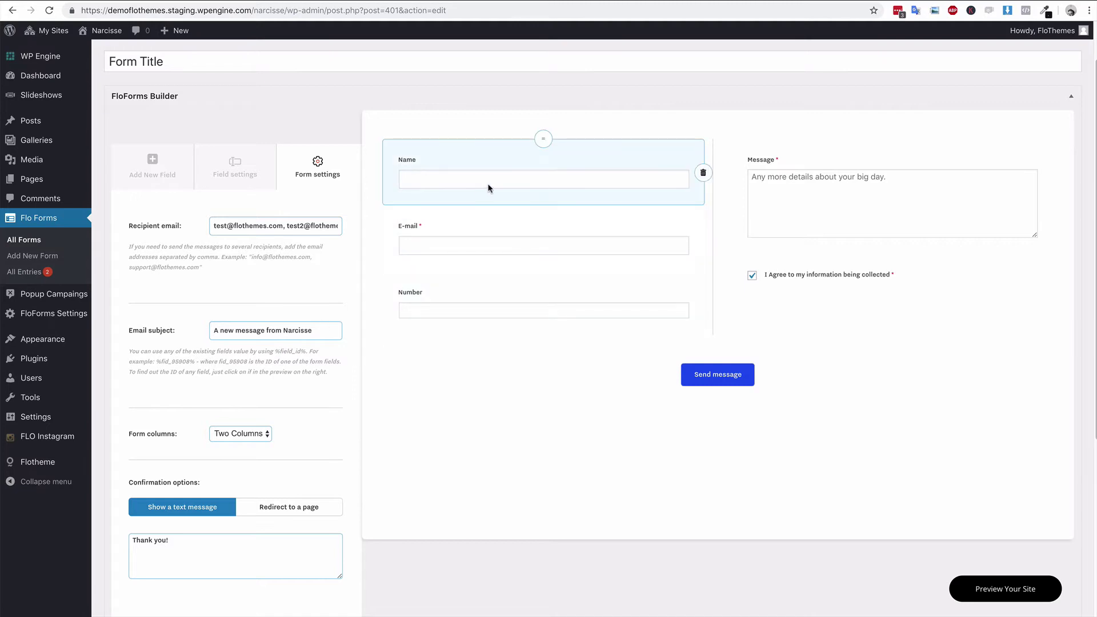
{"action": "left_click", "coordinate": [530, 182]}
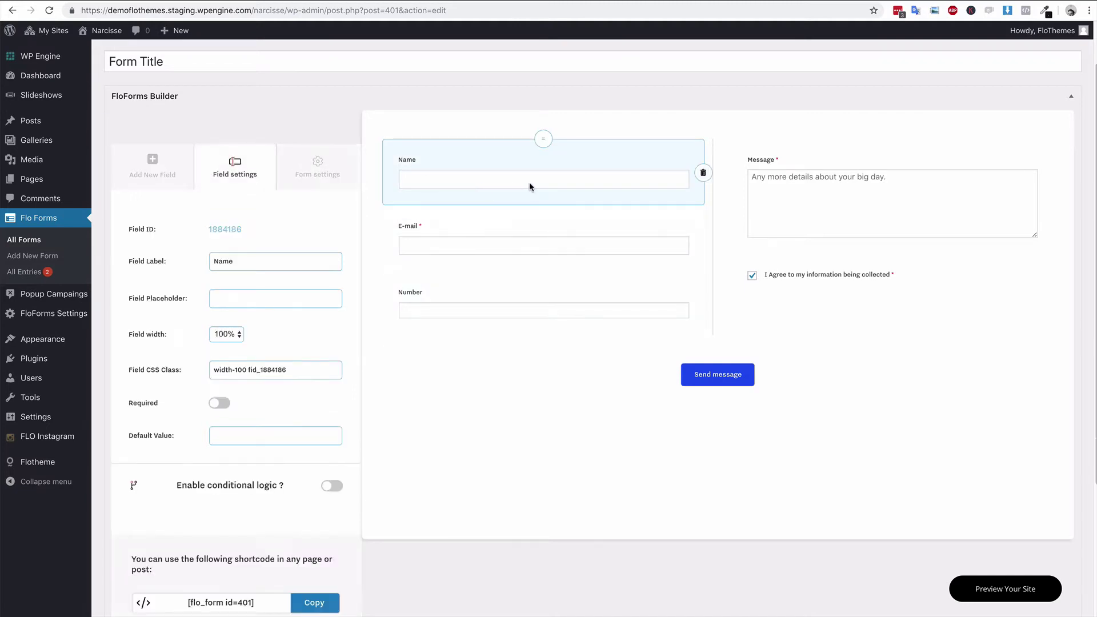
{"action": "double_click", "coordinate": [230, 229]}
{"action": "key", "text": "super+c"}
{"action": "left_click", "coordinate": [280, 239]}
{"action": "left_click", "coordinate": [318, 171]}
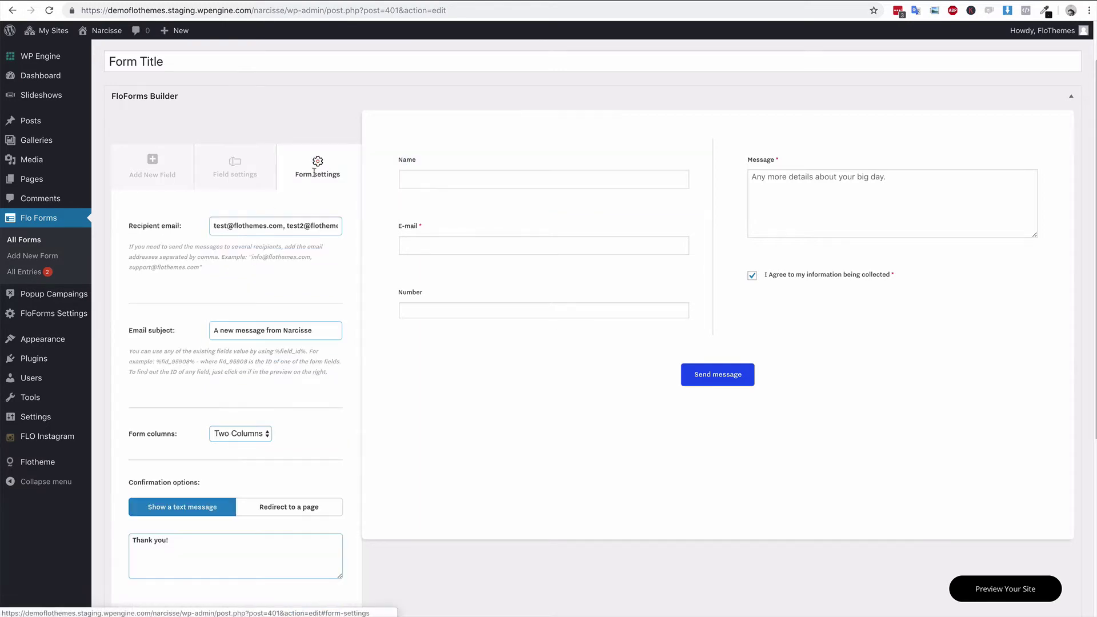
- Reword the email subject to 'A new message via contact page from %1884186%'
{"action": "left_click", "coordinate": [329, 330]}
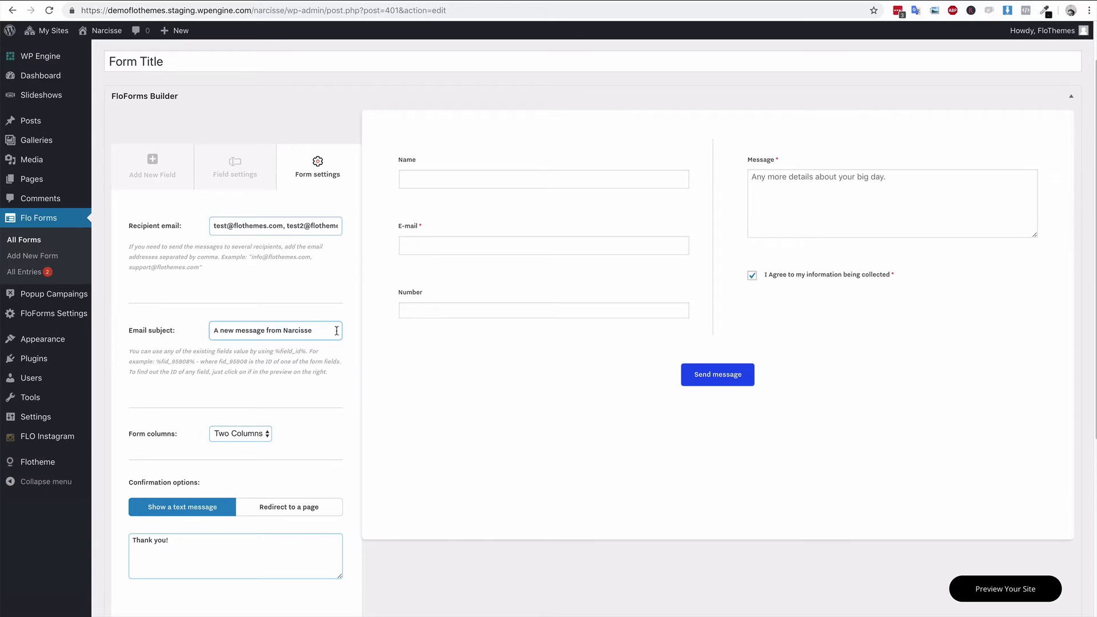
{"action": "type", "text": "%"}
{"action": "key", "text": "super+v"}
{"action": "type", "text": "%"}
{"action": "key", "text": "BackSpace"}
{"action": "double_click", "coordinate": [285, 330]}
{"action": "type", "text": "contact page"}
{"action": "double_click", "coordinate": [272, 329]}
{"action": "type", "text": "via"}
{"action": "left_click", "coordinate": [323, 330]}
{"action": "type", "text": "from"}
{"action": "left_click", "coordinate": [312, 435]}
{"action": "left_click", "coordinate": [251, 434]}
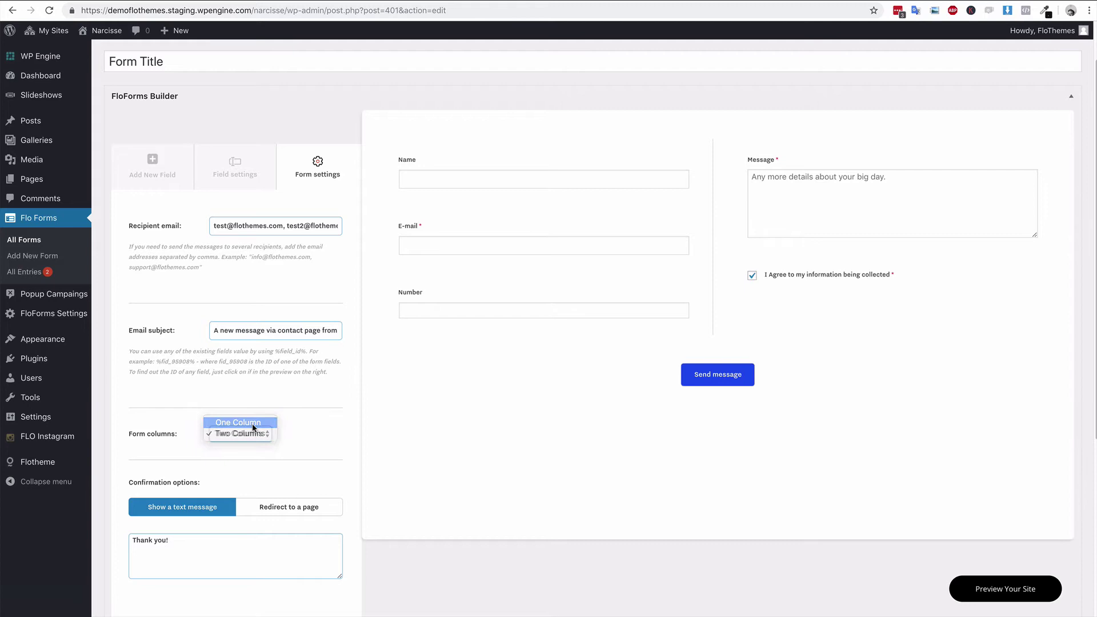
{"action": "left_click", "coordinate": [252, 424]}
{"action": "left_click", "coordinate": [252, 434]}
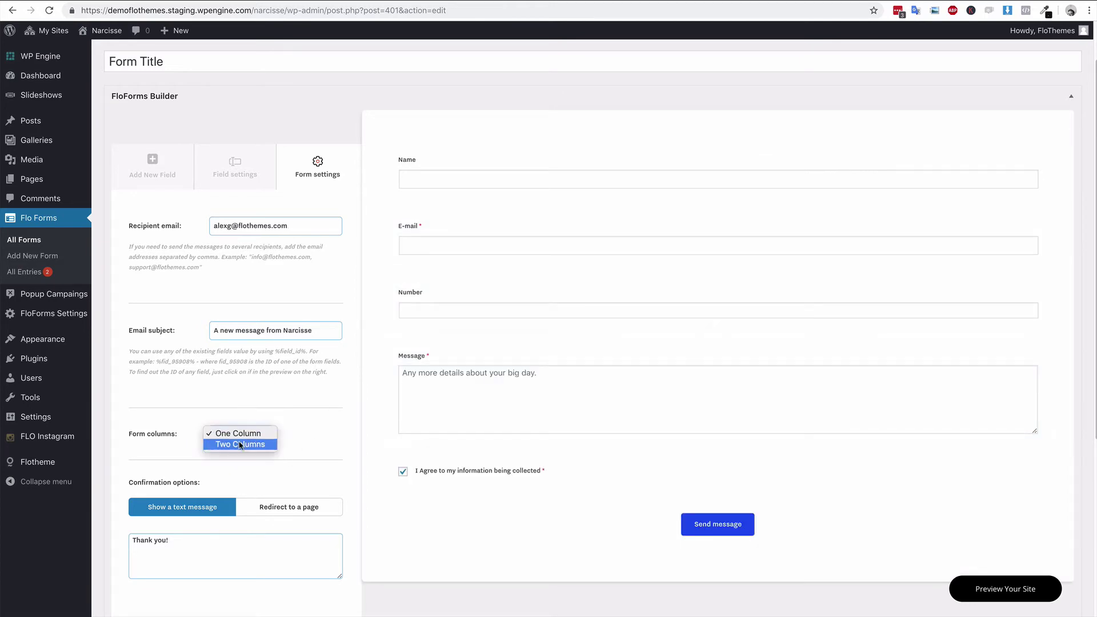
{"action": "left_click", "coordinate": [240, 445]}
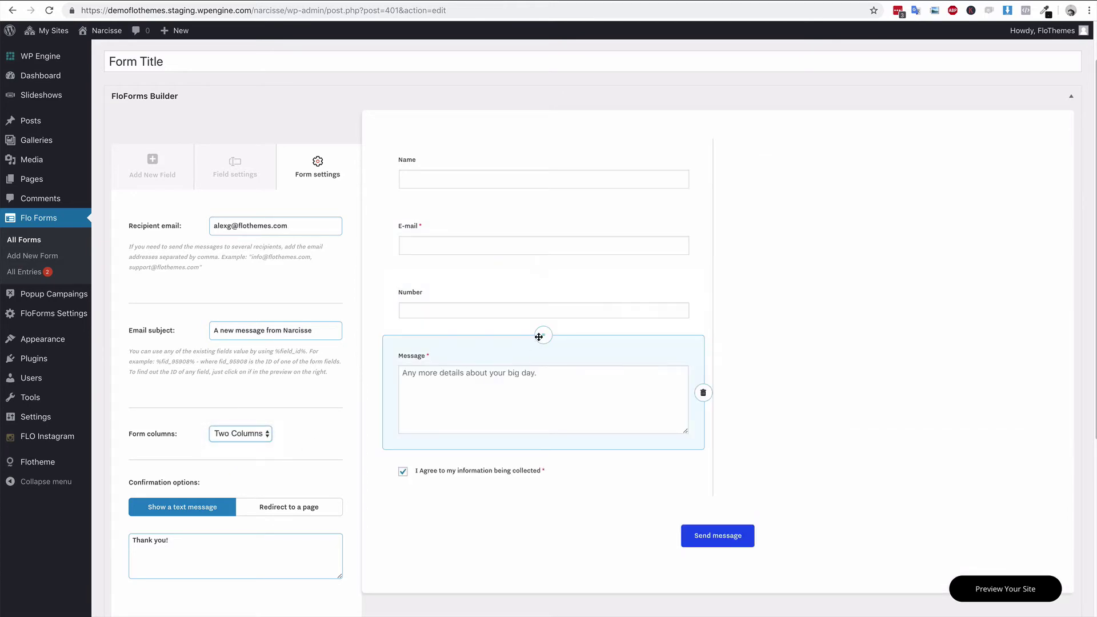
{"action": "left_click_drag", "start_coordinate": [539, 337], "coordinate": [892, 150]}
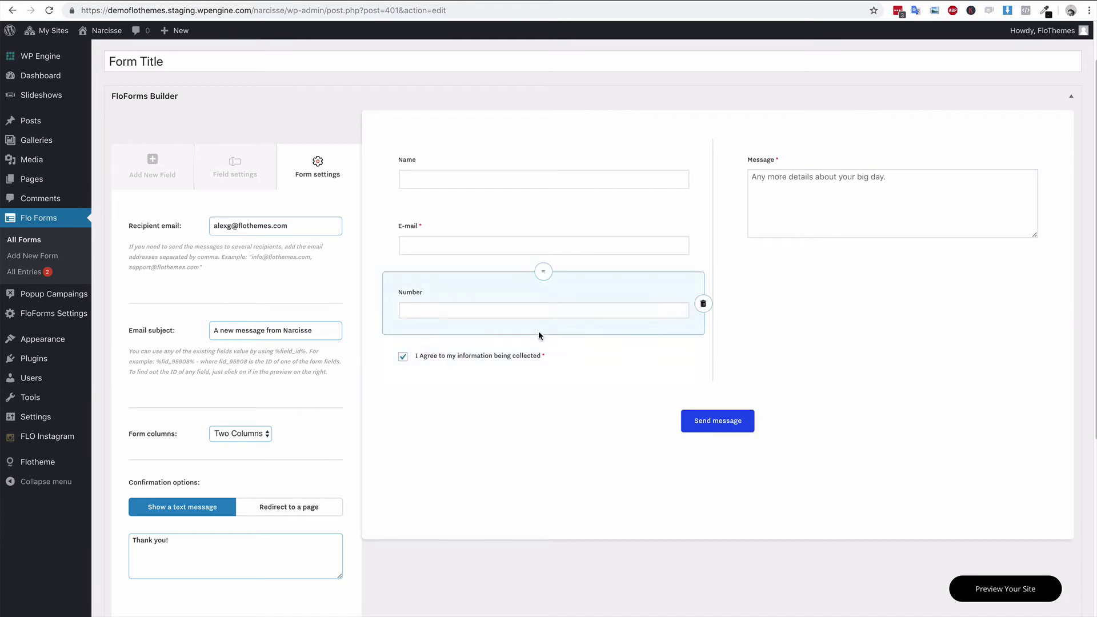
{"action": "left_click_drag", "start_coordinate": [539, 337], "coordinate": [908, 313]}
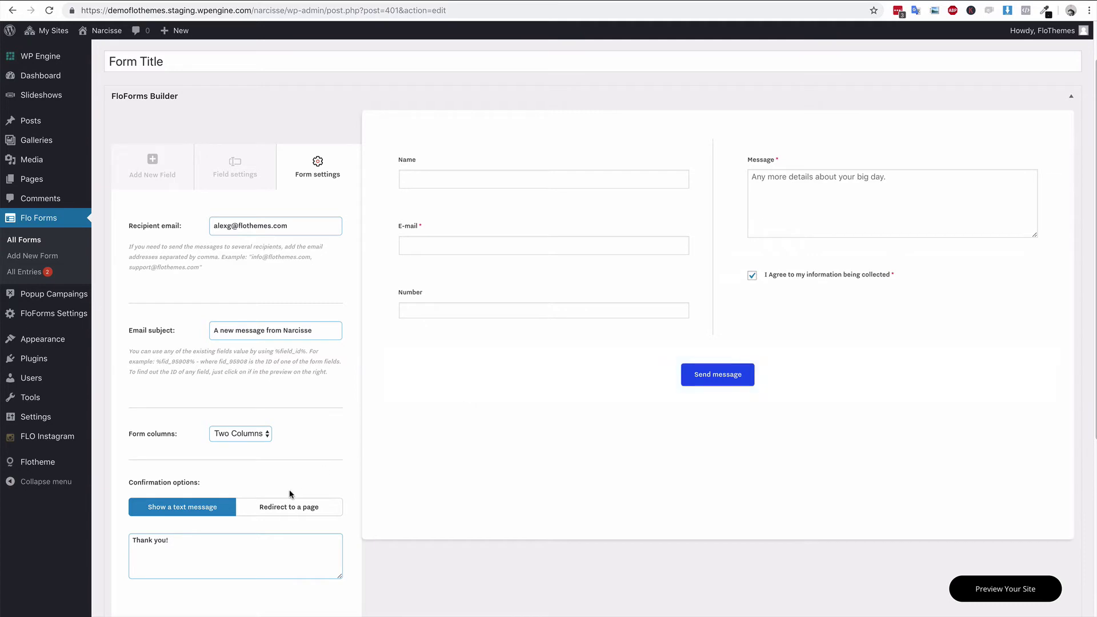
- Change the confirmation text to 'Thank you for submitting a form! We reply in xyz hours' plus a contact e-mail
{"action": "scroll", "coordinate": [232, 486], "scroll_direction": "down", "scroll_amount": 1}
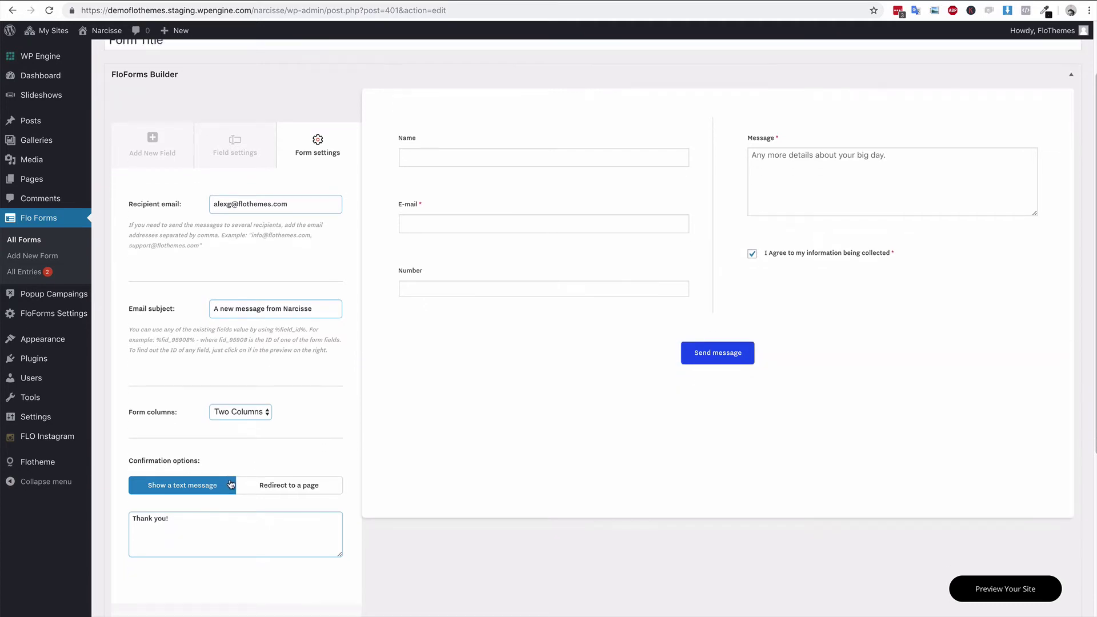
{"action": "left_click_drag", "start_coordinate": [209, 517], "coordinate": [131, 519]}
{"action": "left_click", "coordinate": [215, 519]}
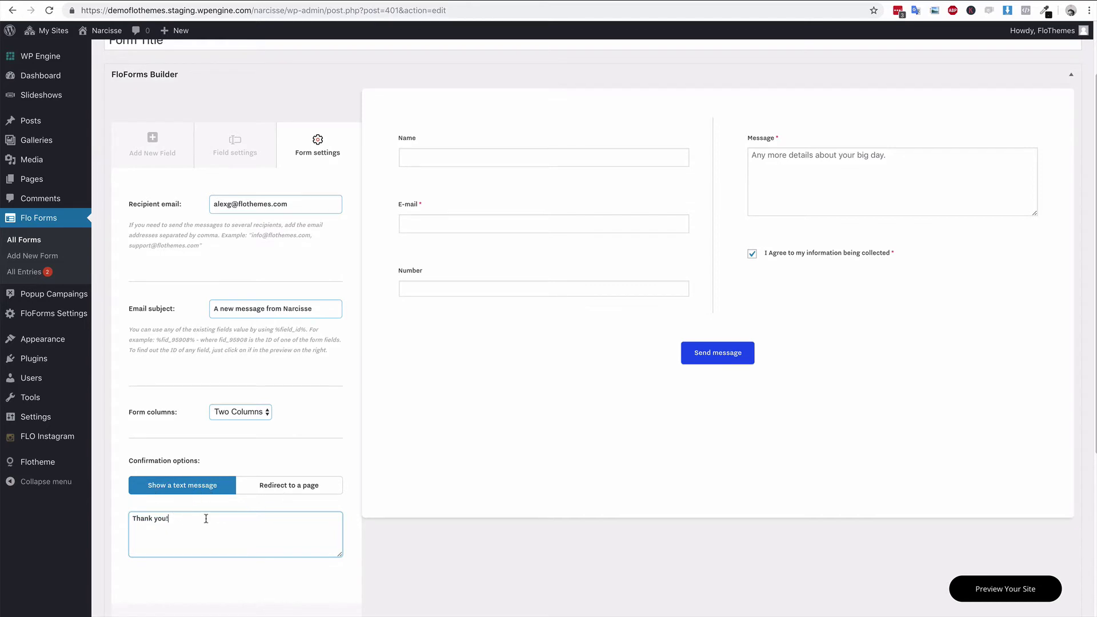
{"action": "key", "text": "BackSpace"}
{"action": "type", "text": "for submitting a form! We reply in xyz hours. If you d"}
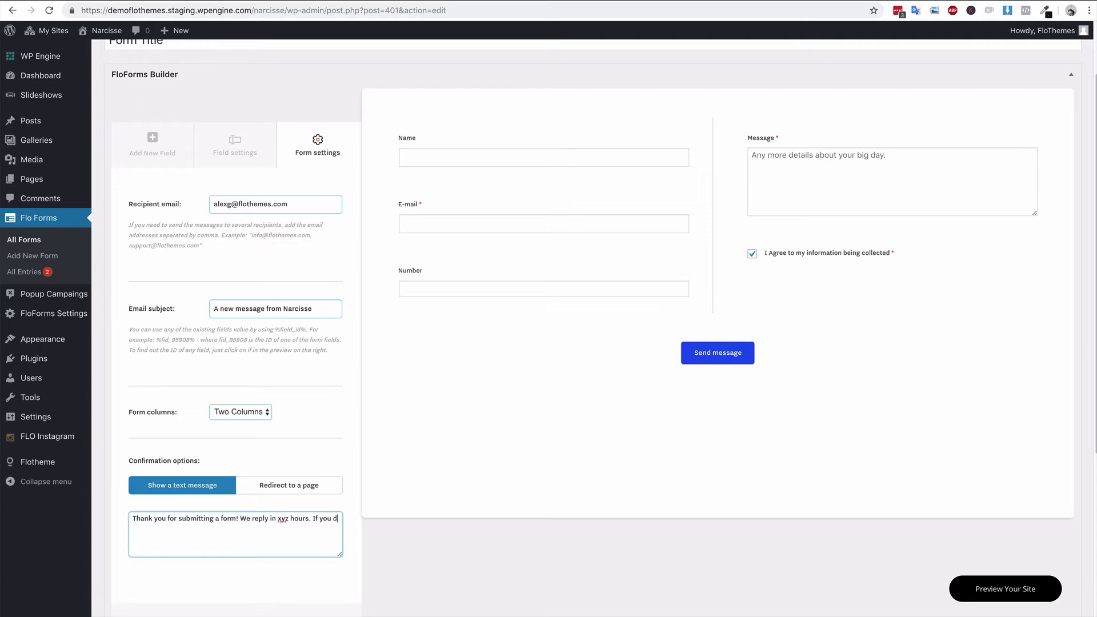
{"action": "type", "text": "on't heat back from us"}
{"action": "type", "text": " a"}
{"action": "type", "text": "add"}
{"action": "type", "text": "@email.com"}
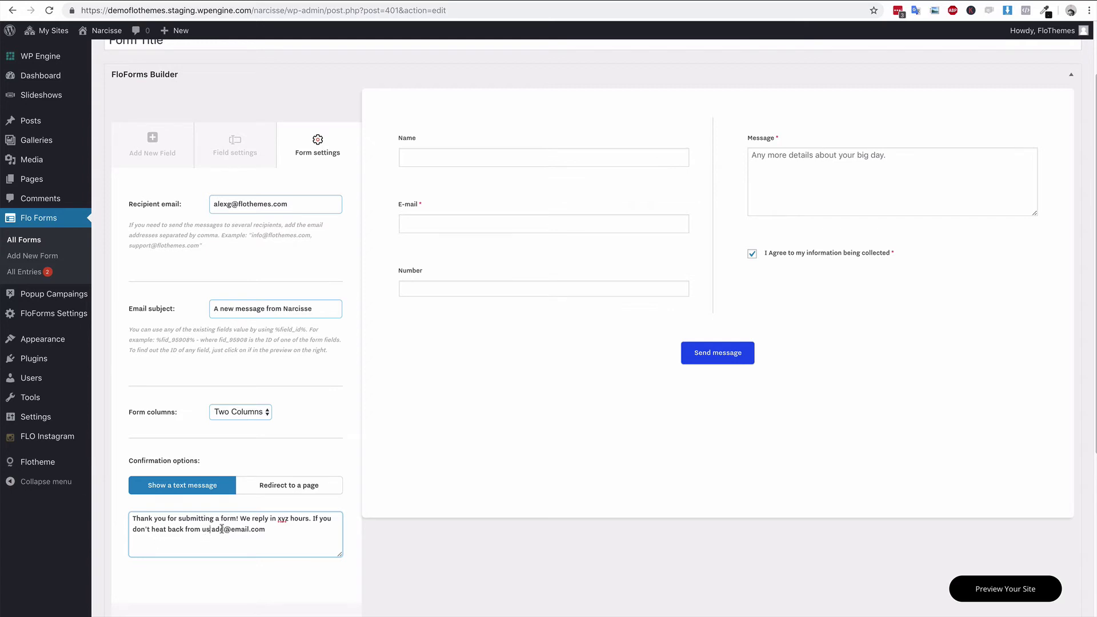
{"action": "type", "text": "."}
- Switch the confirmation to Redirect to a page and pick the Home page as the target
{"action": "left_click", "coordinate": [310, 487]}
{"action": "scroll", "coordinate": [206, 549], "scroll_direction": "down", "scroll_amount": 1}
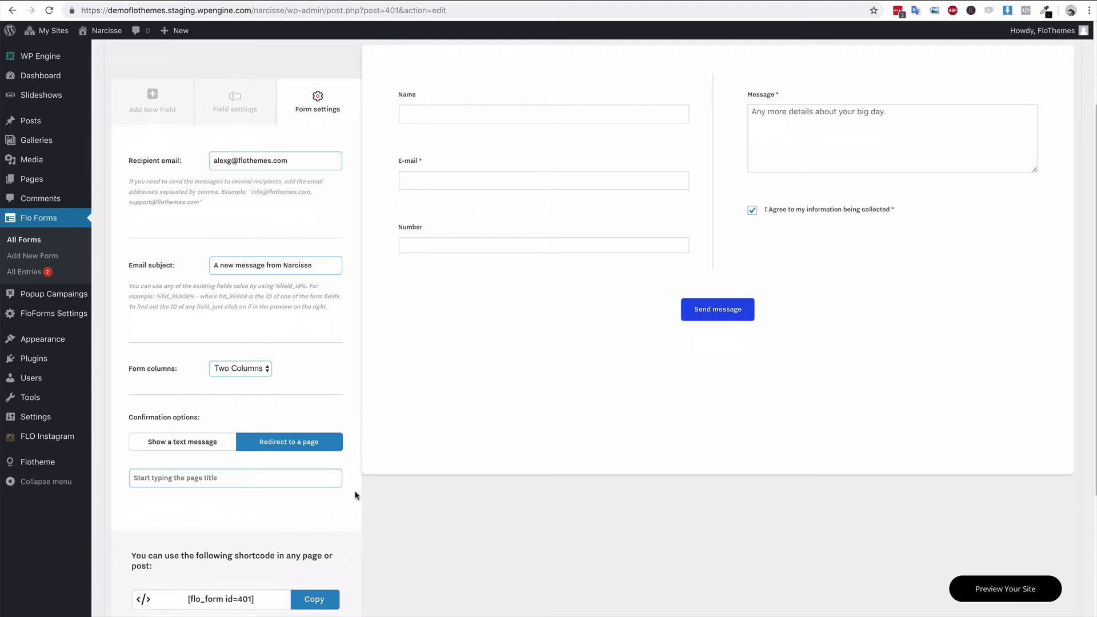
{"action": "left_click", "coordinate": [215, 479]}
{"action": "type", "text": "thank"}
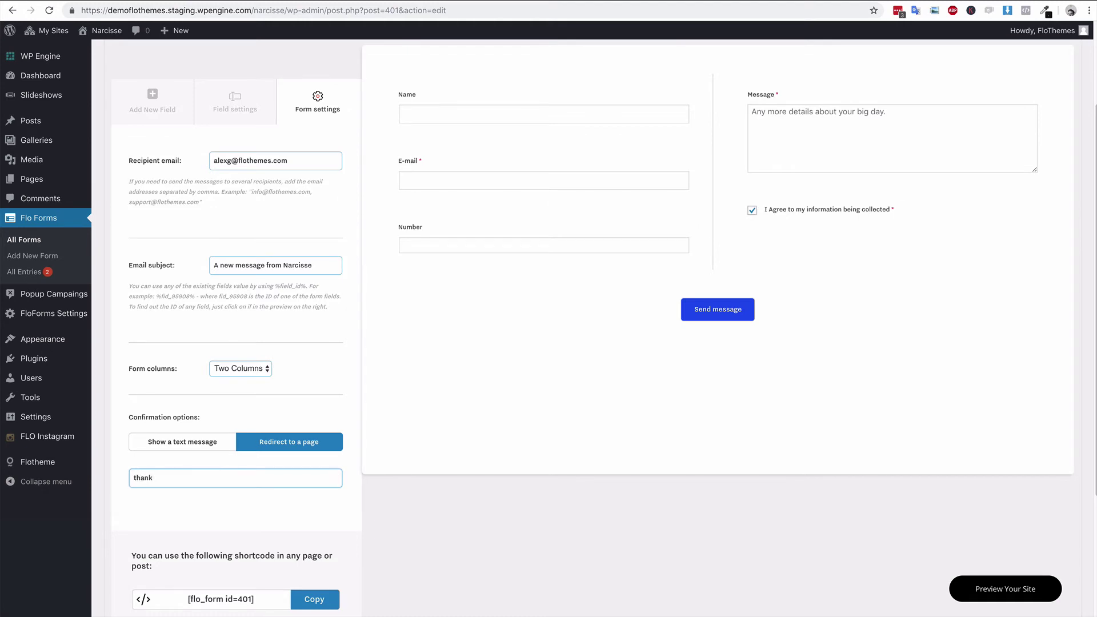
{"action": "type", "text": " you"}
{"action": "left_click_drag", "start_coordinate": [267, 478], "coordinate": [115, 480]}
{"action": "key", "text": "BackSpace"}
{"action": "type", "text": "hpmew"}
{"action": "key", "text": "BackSpace"}
{"action": "key", "text": "BackSpace"}
{"action": "key", "text": "BackSpace"}
{"action": "key", "text": "BackSpace"}
{"action": "type", "text": "ome"}
{"action": "left_click", "coordinate": [196, 505]}
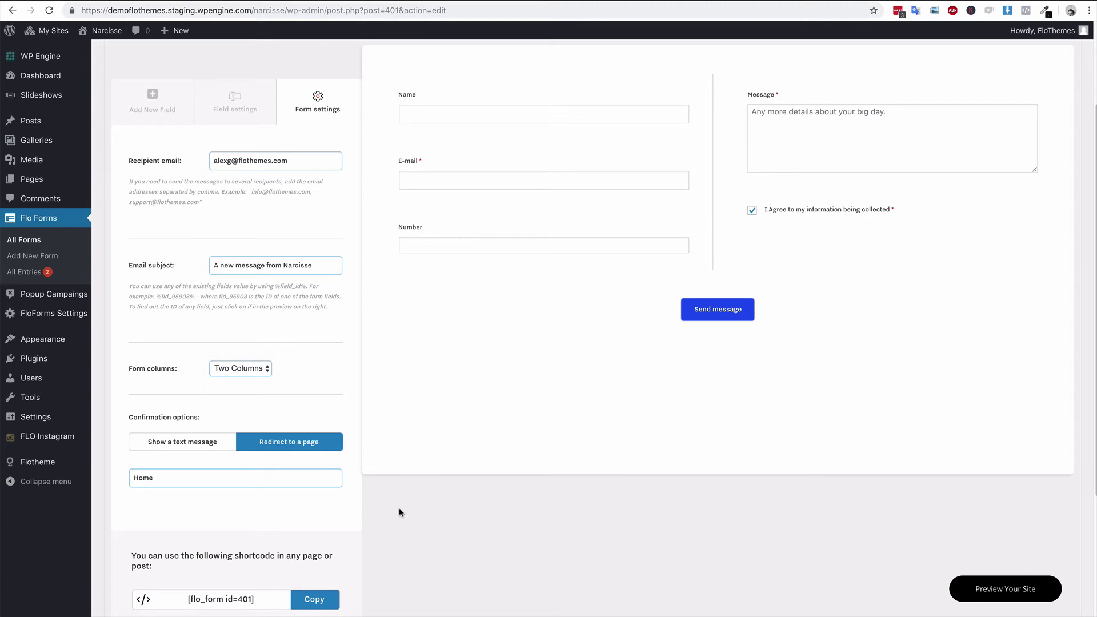
{"action": "scroll", "coordinate": [186, 497], "scroll_direction": "down", "scroll_amount": 1}
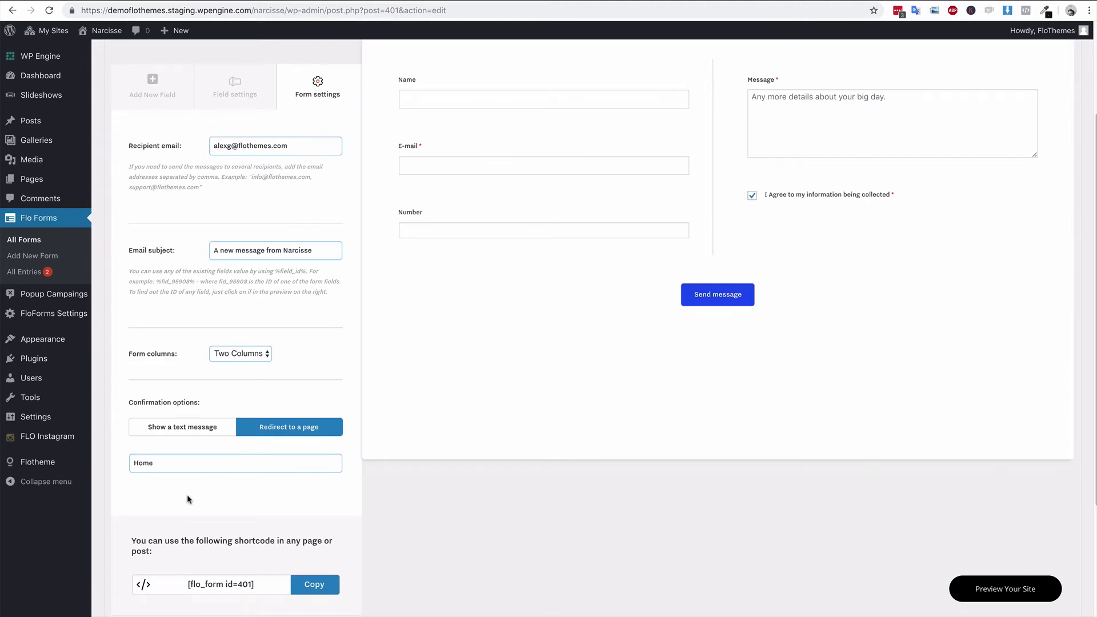
{"action": "scroll", "coordinate": [188, 496], "scroll_direction": "down", "scroll_amount": 3}
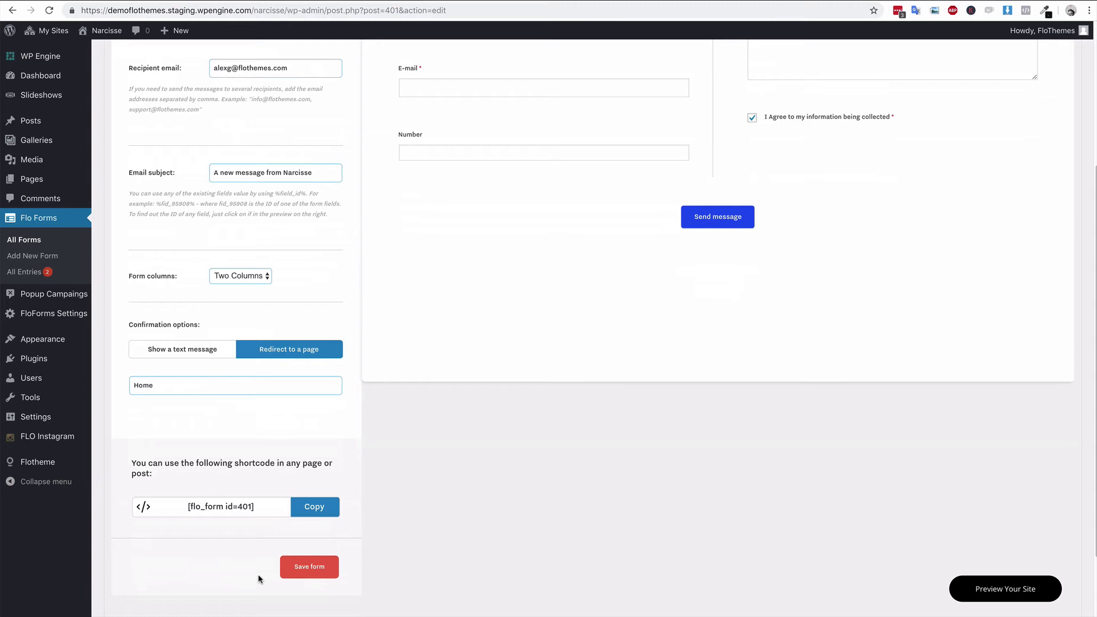
- Save the form, then on the live contact page enter Name 'test' and a test e-mail
{"action": "left_click", "coordinate": [313, 567]}
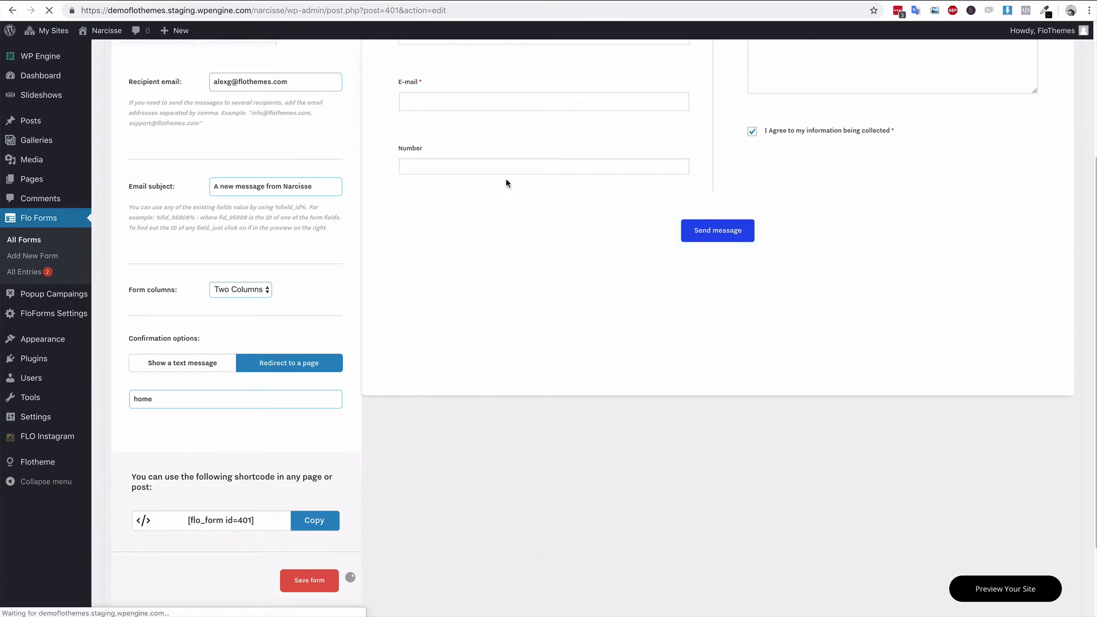
{"action": "key", "text": "ctrl+Tab"}
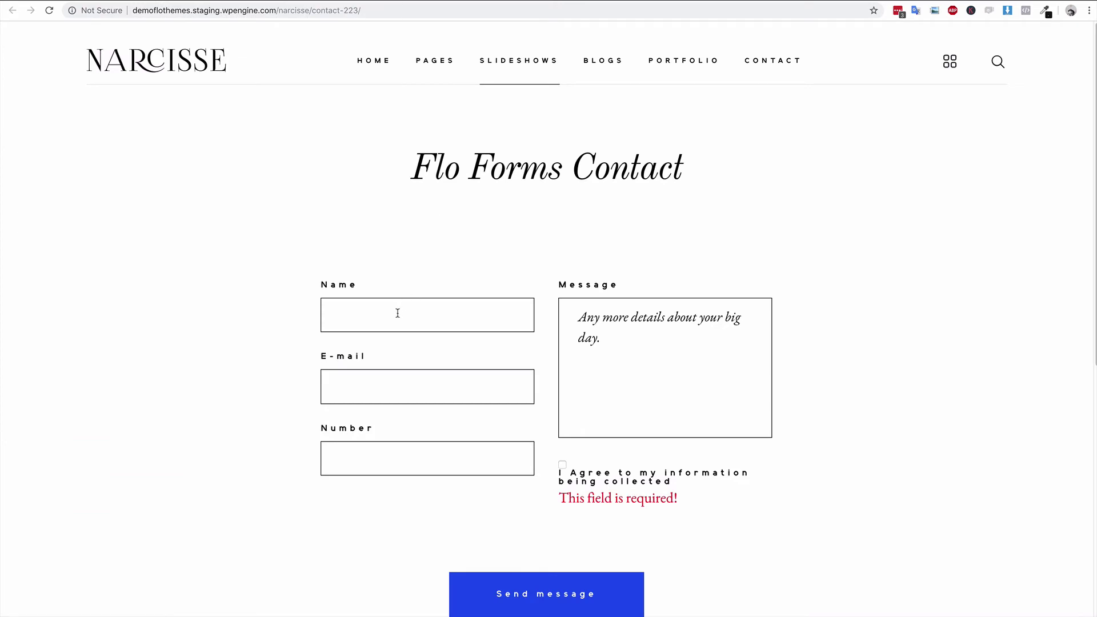
{"action": "left_click", "coordinate": [398, 313]}
{"action": "type", "text": "test"}
{"action": "key", "text": "Tab"}
{"action": "type", "text": "test@ts"}
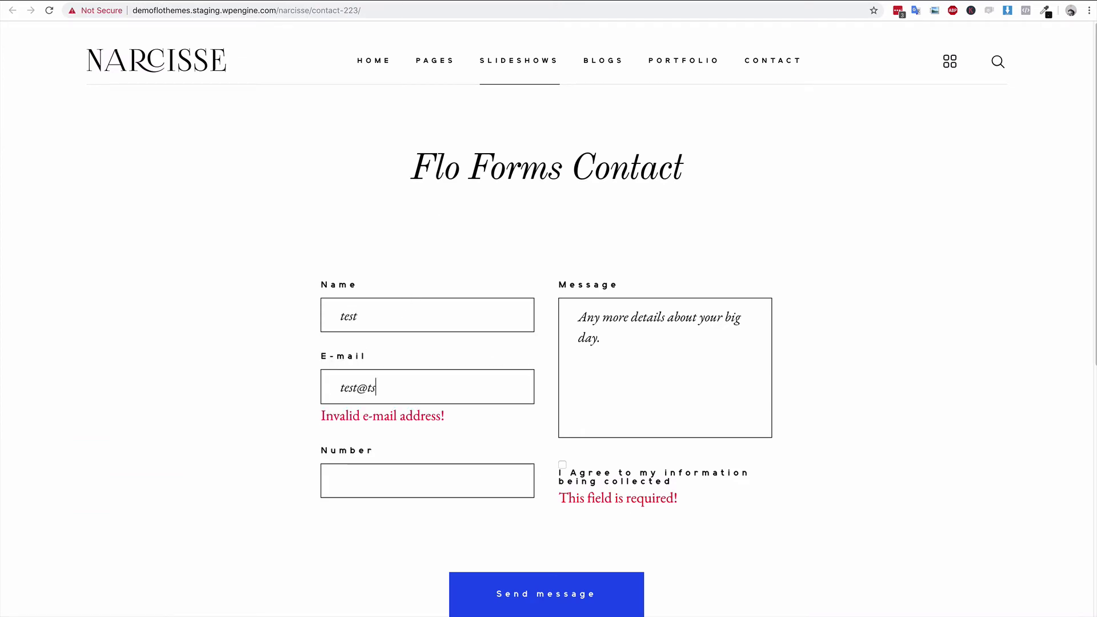
{"action": "key", "text": "BackSpace"}
{"action": "type", "text": "est.com"}
- Fill Number 50505050 and Message 'some details here', tick I Agree, and send the message
{"action": "key", "text": "Tab"}
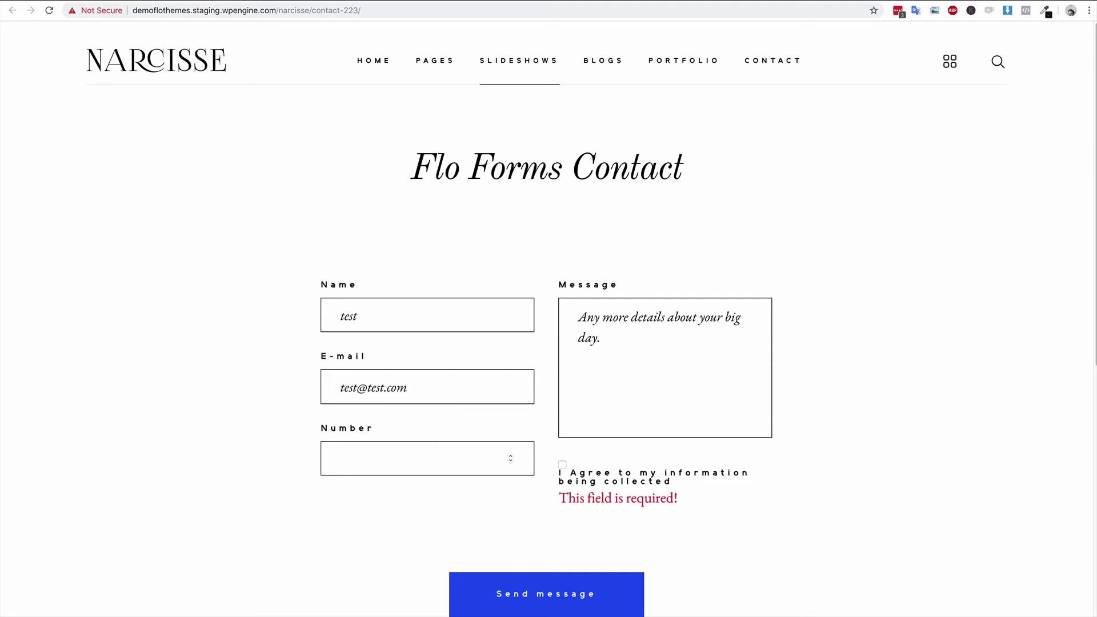
{"action": "type", "text": "50505050"}
{"action": "key", "text": "Tab"}
{"action": "type", "text": "som"}
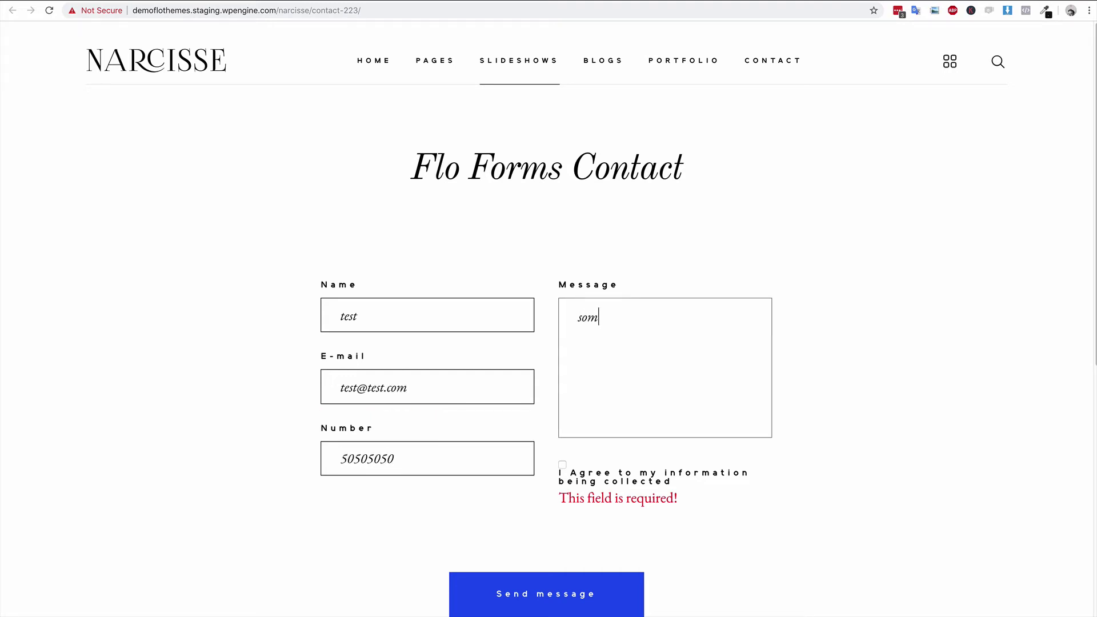
{"action": "type", "text": "e details here"}
{"action": "left_click", "coordinate": [562, 465]}
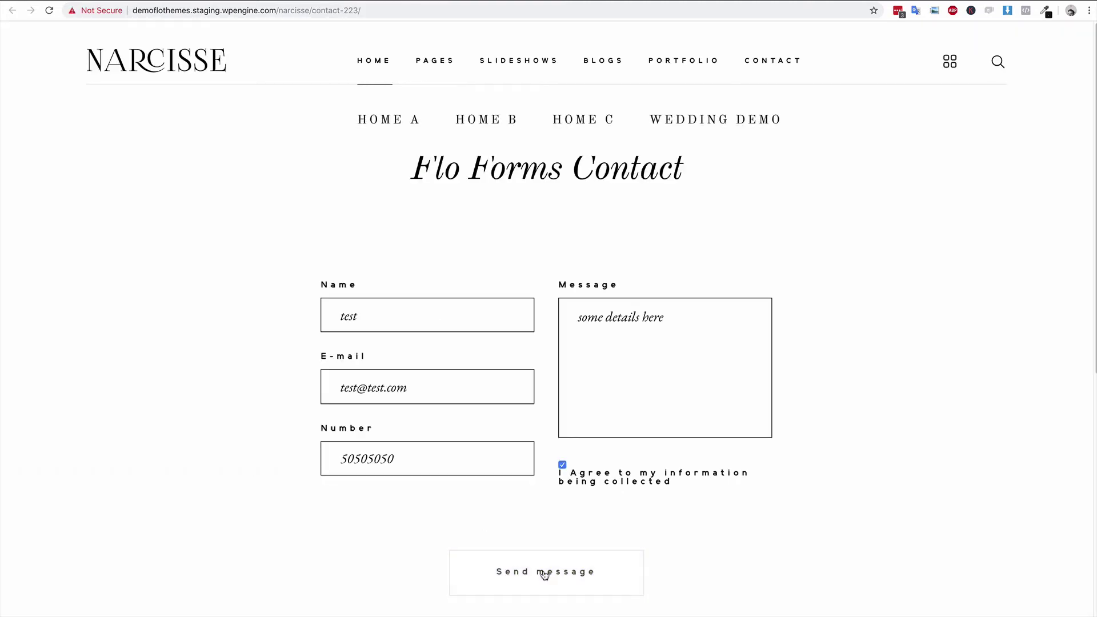
{"action": "left_click", "coordinate": [543, 578]}
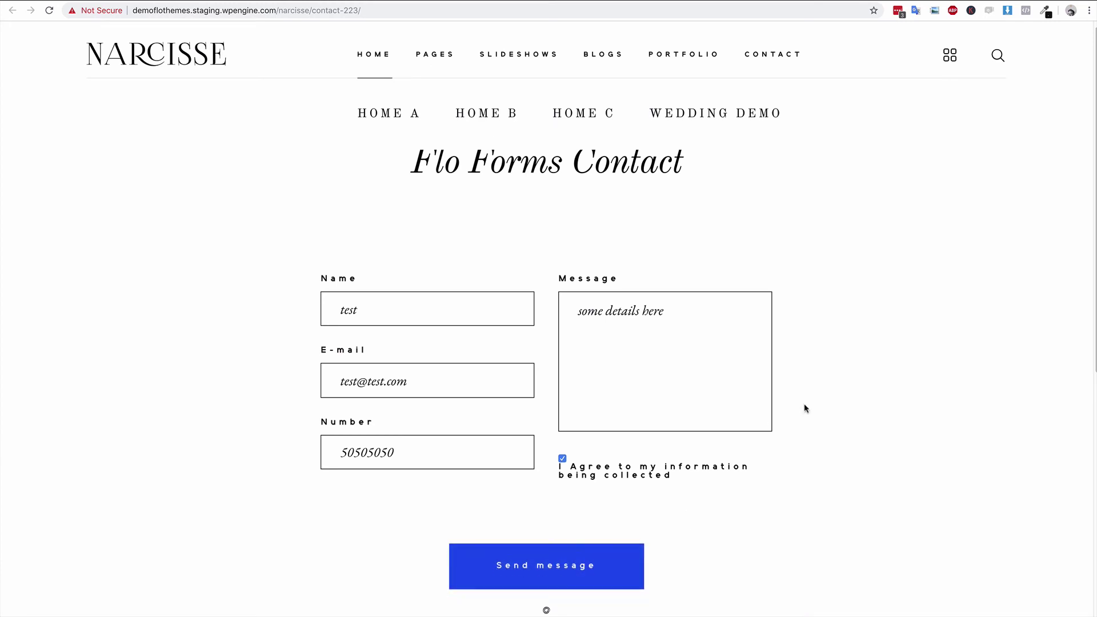
{"action": "left_click", "coordinate": [633, 457]}
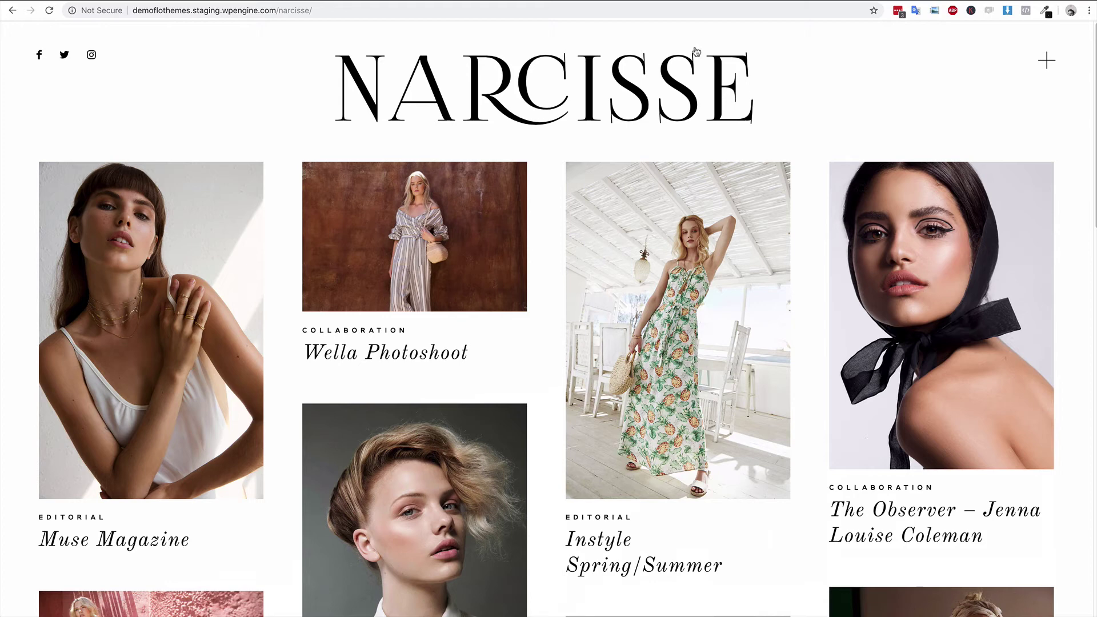
- Return to the WordPress admin and open FloForms Settings from the sidebar
{"action": "left_click", "coordinate": [194, 2]}
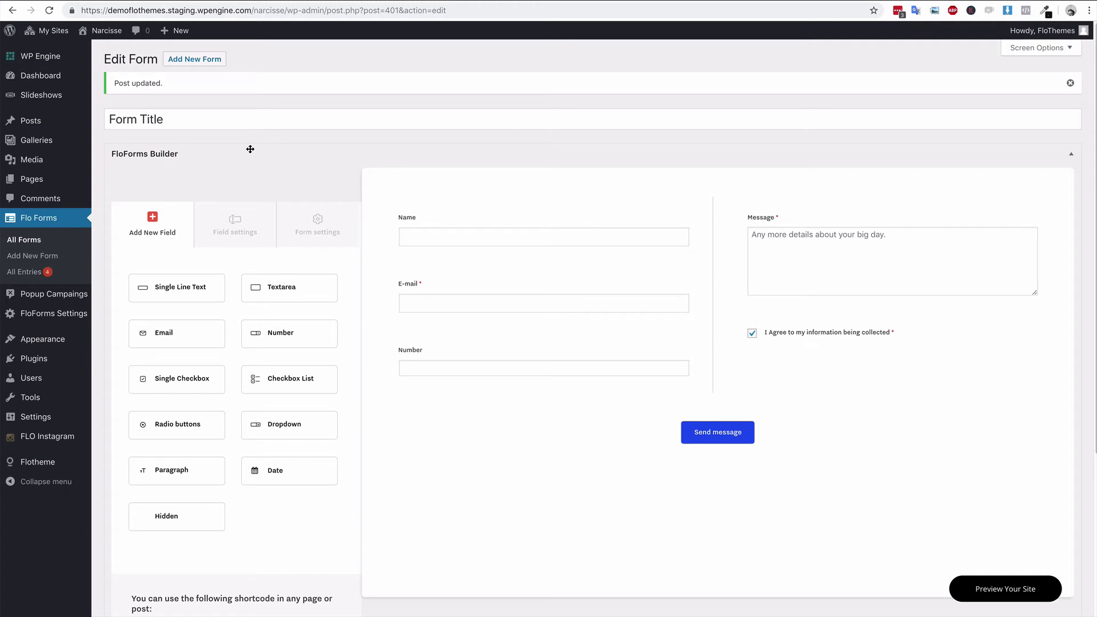
{"action": "left_click", "coordinate": [63, 317]}
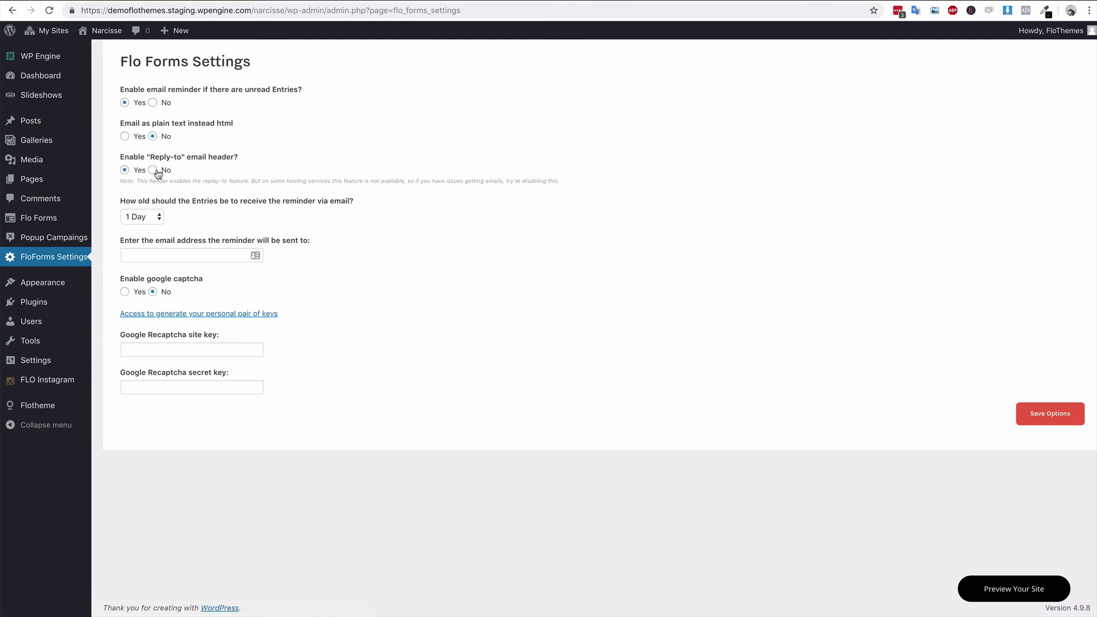
- Keep the unread-entry reminder age set to 1 Day
{"action": "left_click", "coordinate": [153, 222]}
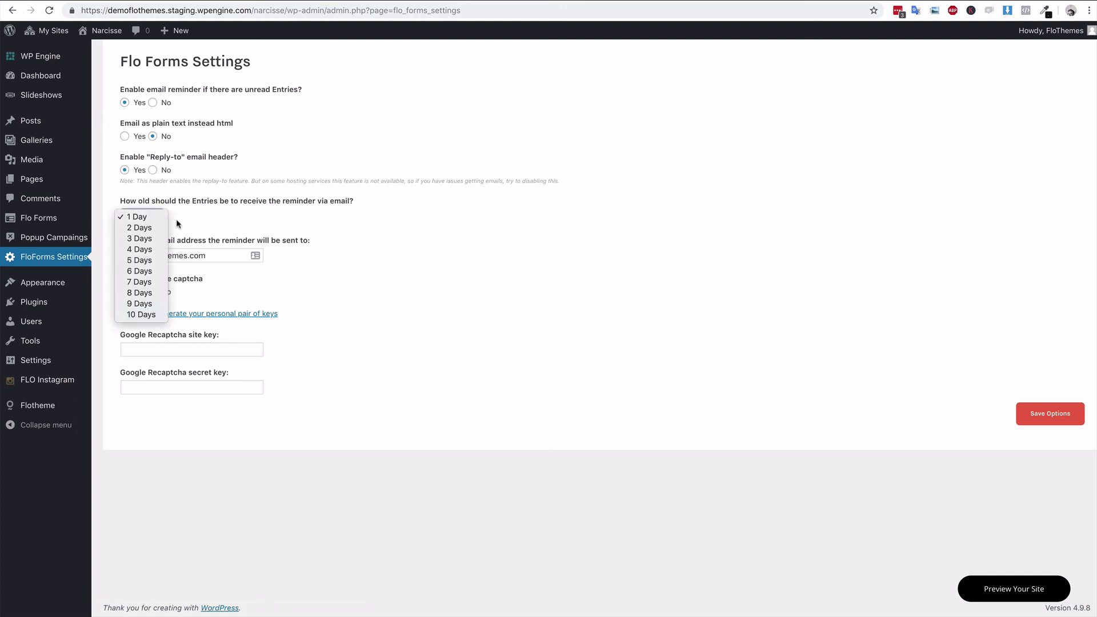
{"action": "left_click", "coordinate": [213, 224]}
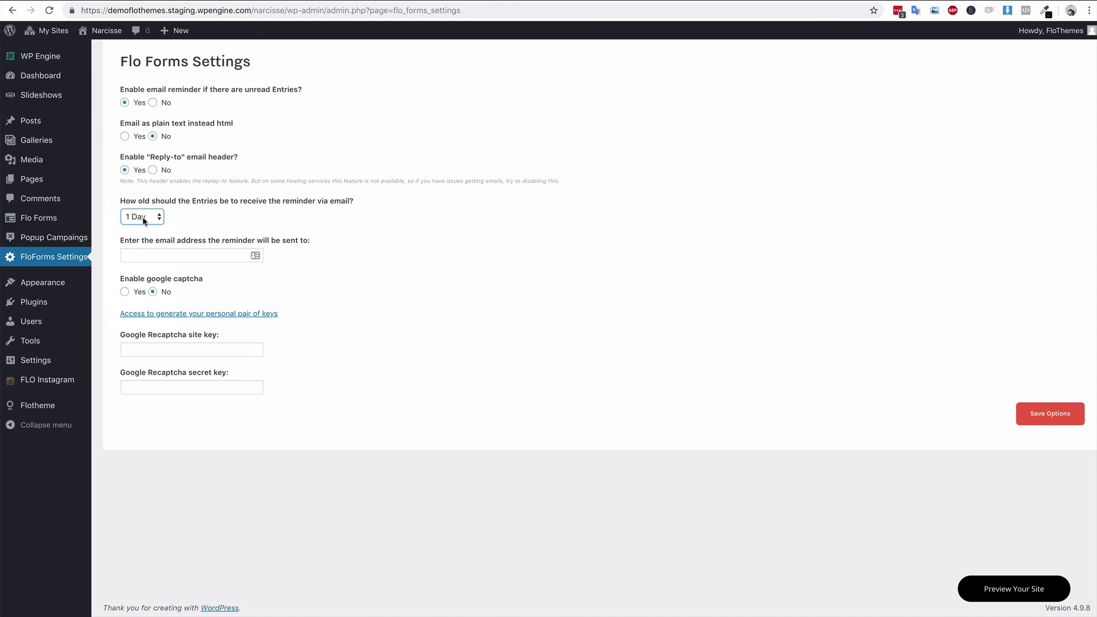
{"action": "left_click", "coordinate": [156, 220]}
{"action": "left_click", "coordinate": [231, 223]}
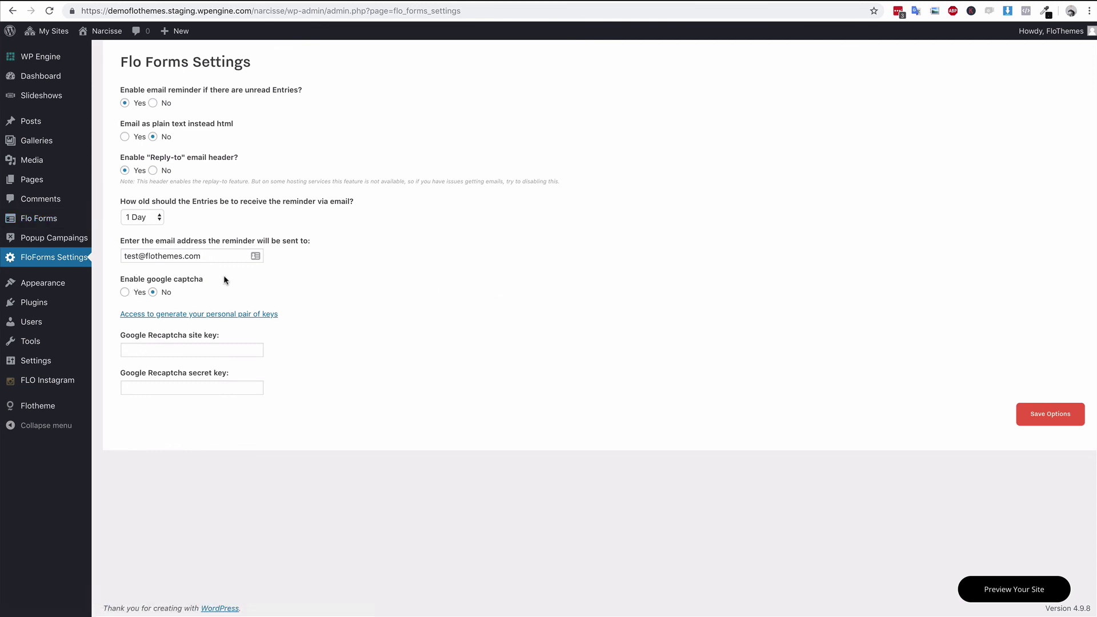
- Set Enable google captcha to Yes and look up the reCAPTCHA key page, then return
{"action": "left_click", "coordinate": [125, 292]}
{"action": "left_click", "coordinate": [244, 316]}
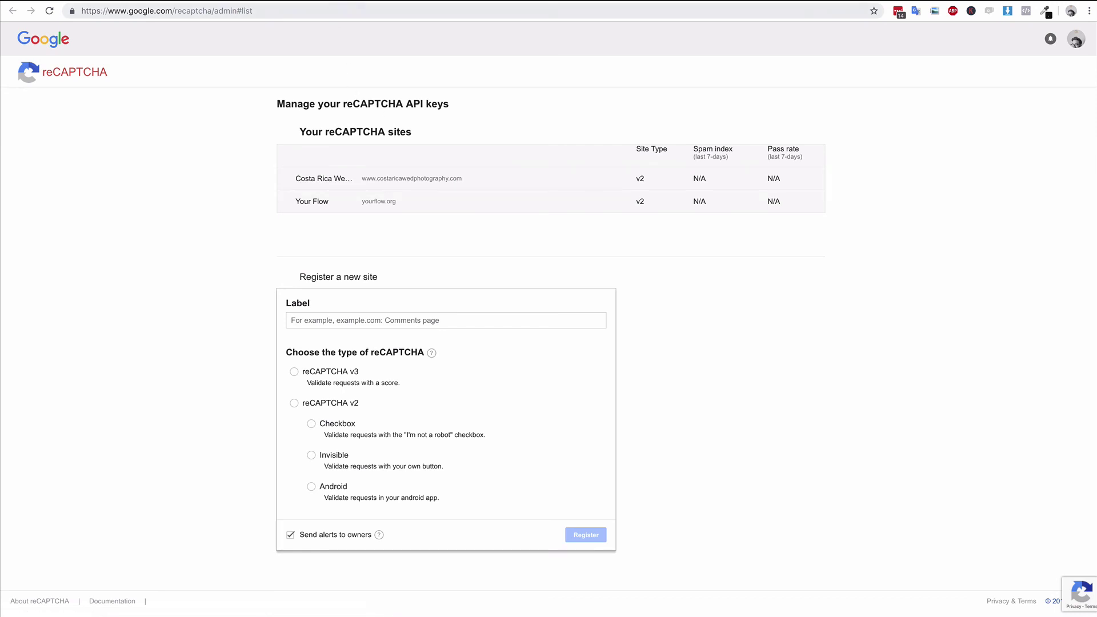
{"action": "key", "text": "alt+Left"}
{"action": "left_click", "coordinate": [178, 349]}
{"action": "left_click", "coordinate": [189, 387]}
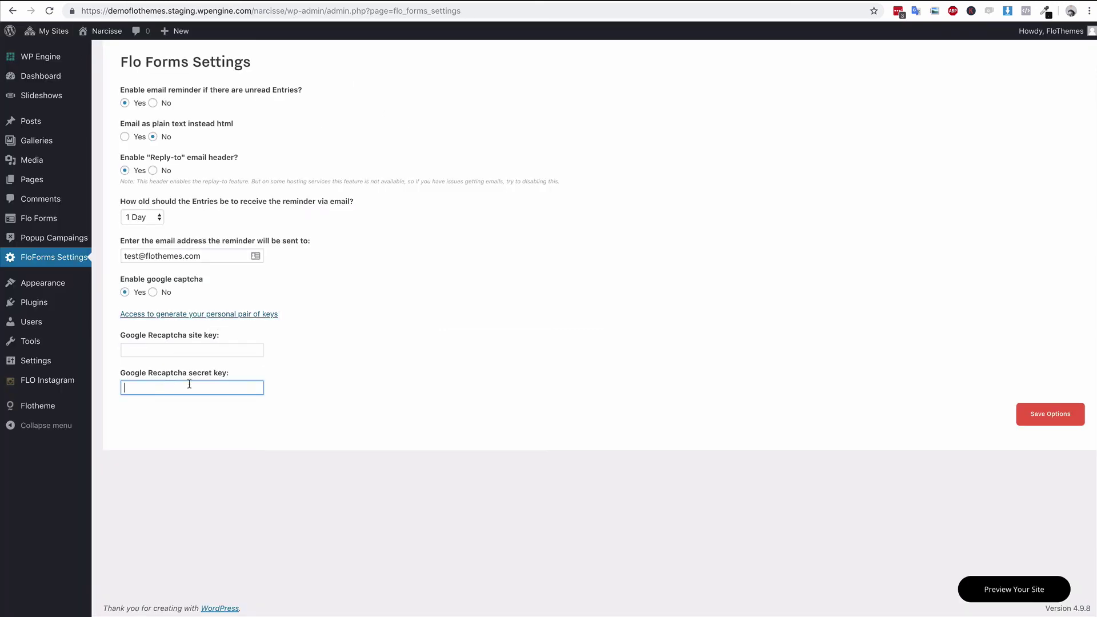